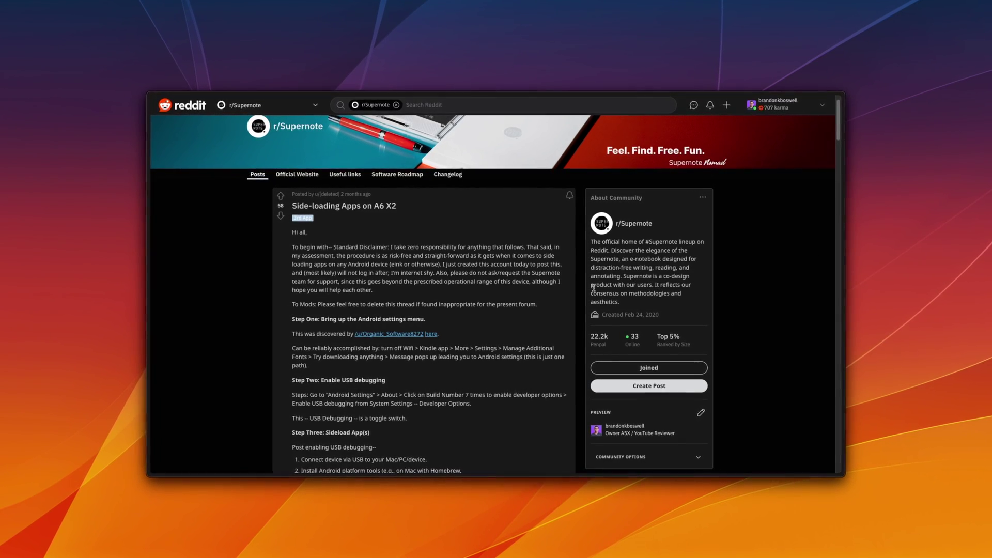
{"action": "scroll", "coordinate": [511, 307], "scroll_direction": "down", "scroll_amount": 1}
{"action": "scroll", "coordinate": [511, 307], "scroll_direction": "down", "scroll_amount": 2}
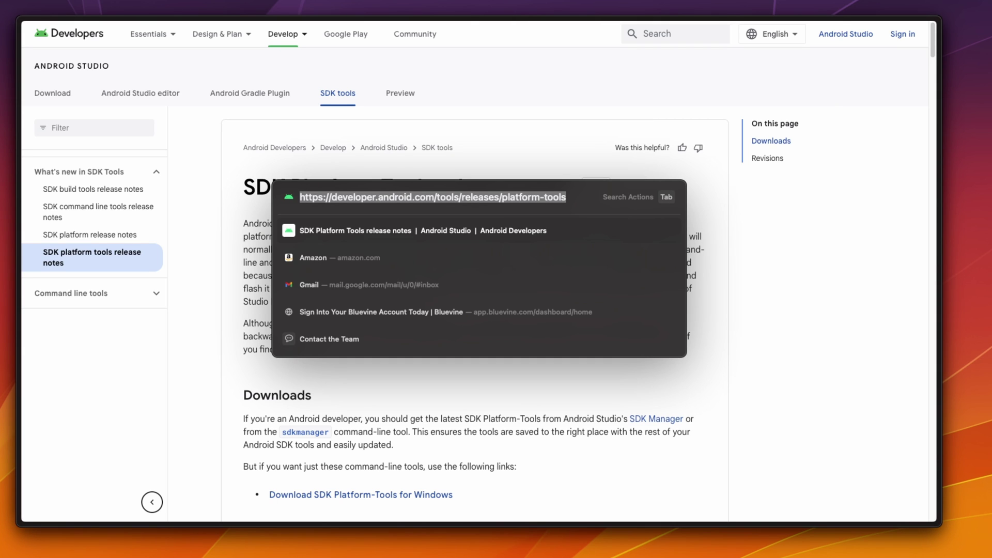
{"action": "type", "text": "a"}
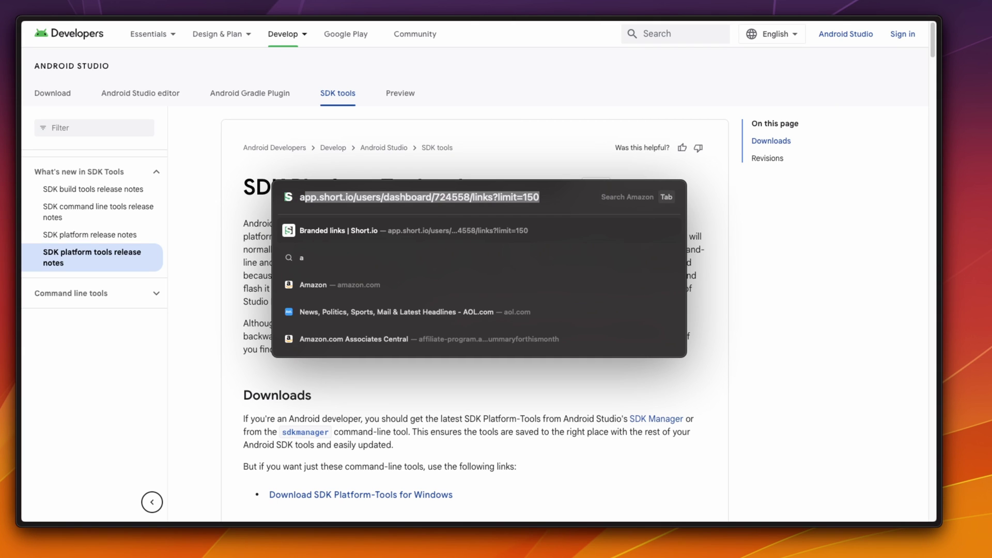
Step: Accept the license terms and download the Mac SDK Platform-Tools zip (r35.0.0, 12.5 MB)
{"action": "key", "text": "Escape"}
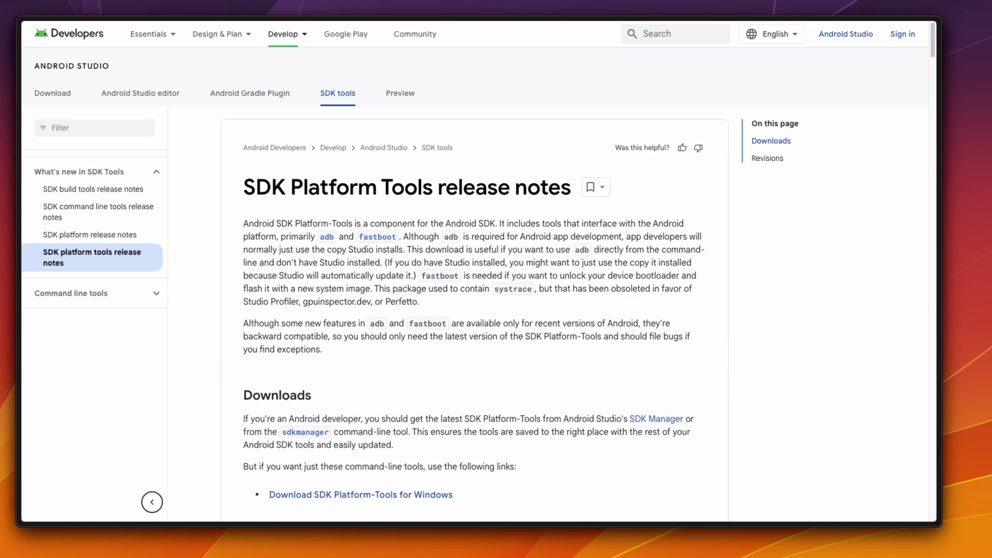
{"action": "scroll", "coordinate": [432, 291], "scroll_direction": "down", "scroll_amount": 3}
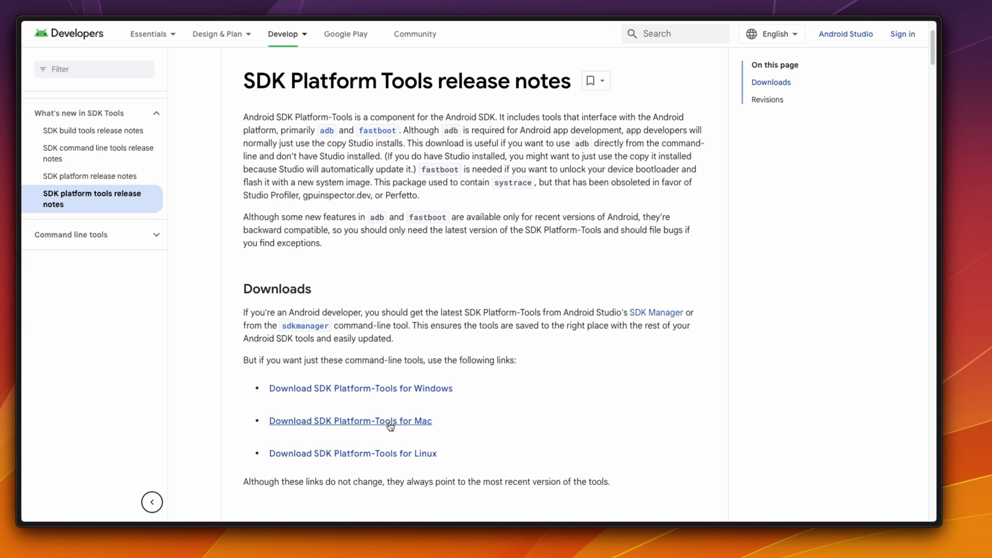
{"action": "scroll", "coordinate": [402, 435], "scroll_direction": "down", "scroll_amount": 2}
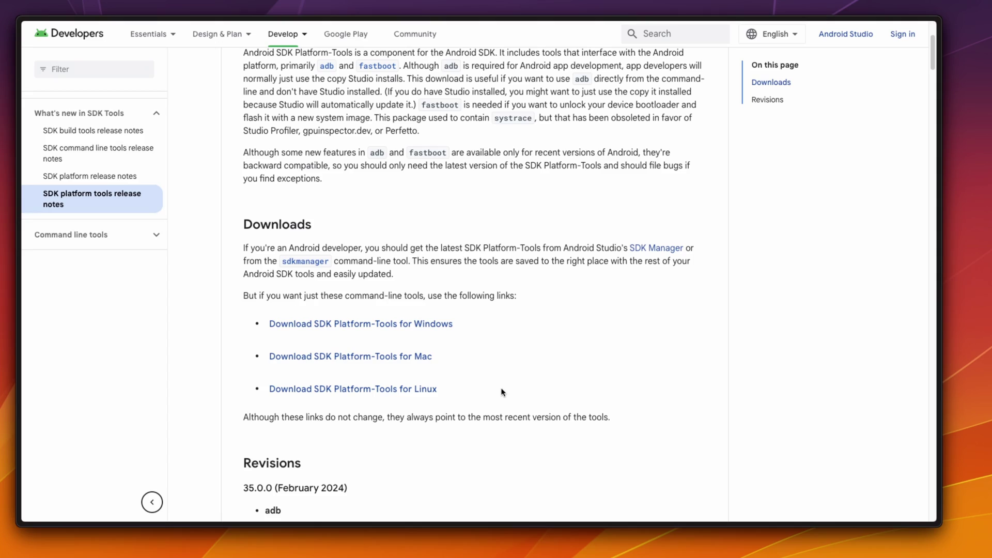
{"action": "left_click", "coordinate": [353, 388]}
{"action": "scroll", "coordinate": [426, 319], "scroll_direction": "down", "scroll_amount": 10}
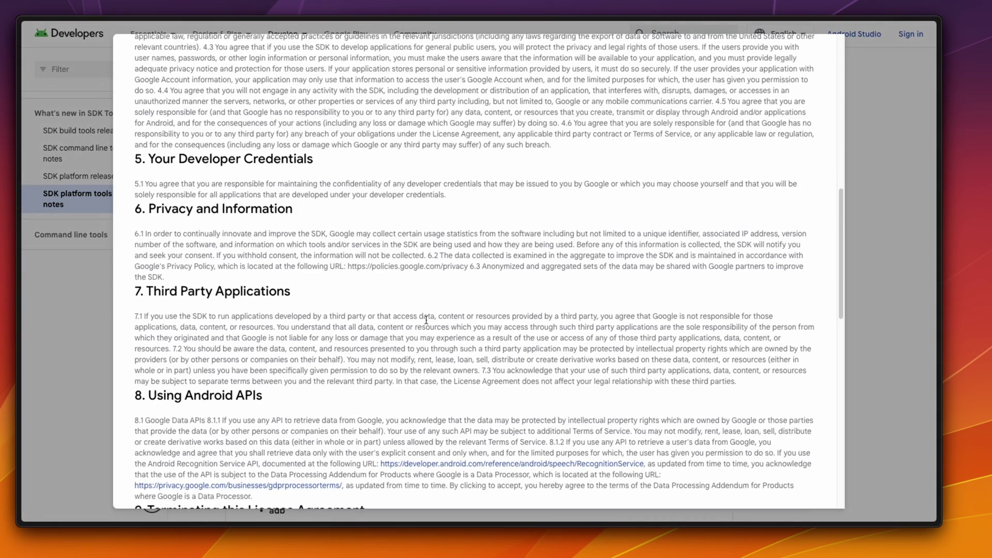
{"action": "scroll", "coordinate": [426, 320], "scroll_direction": "down", "scroll_amount": 5}
{"action": "scroll", "coordinate": [425, 319], "scroll_direction": "down", "scroll_amount": 5}
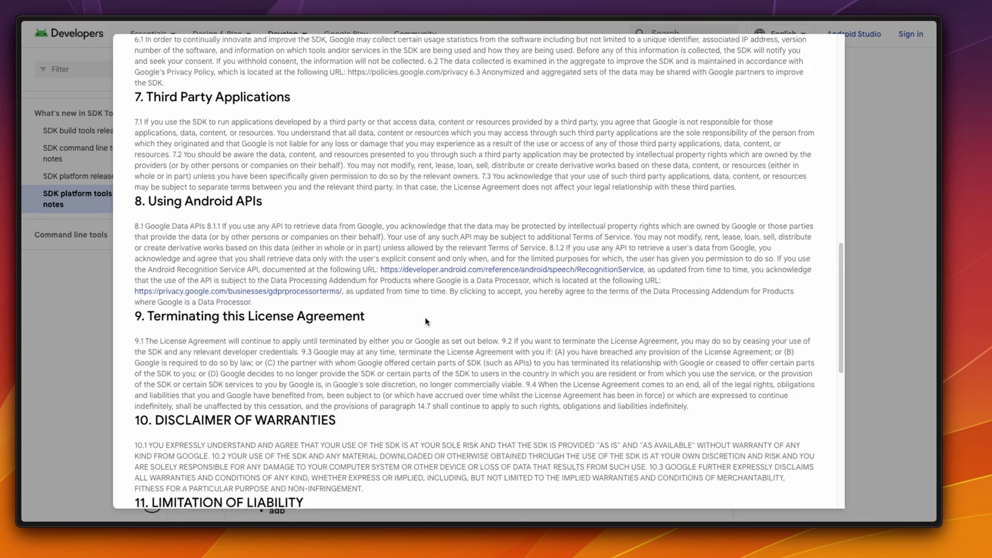
{"action": "scroll", "coordinate": [425, 319], "scroll_direction": "down", "scroll_amount": 5}
{"action": "scroll", "coordinate": [426, 320], "scroll_direction": "down", "scroll_amount": 4}
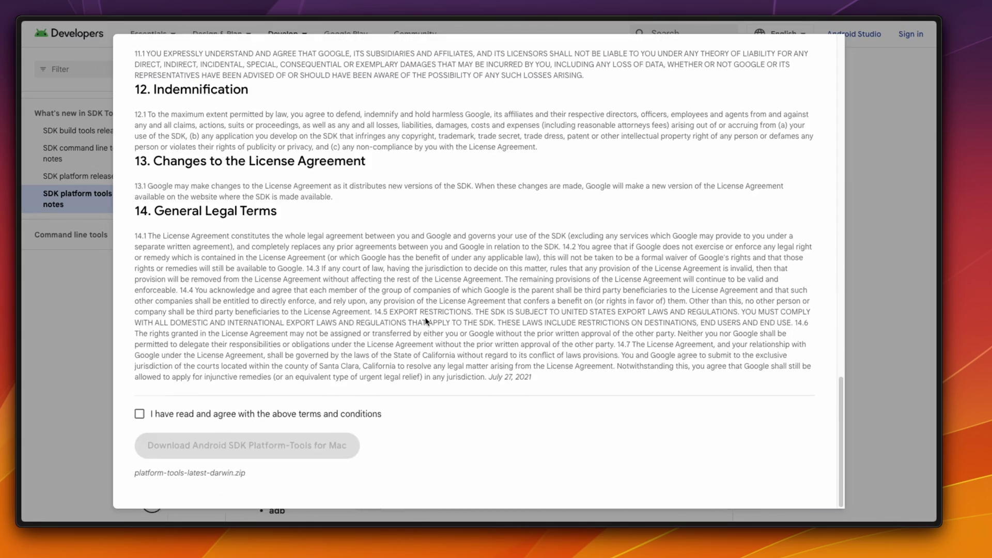
{"action": "left_click", "coordinate": [139, 414]}
{"action": "left_click", "coordinate": [246, 445]}
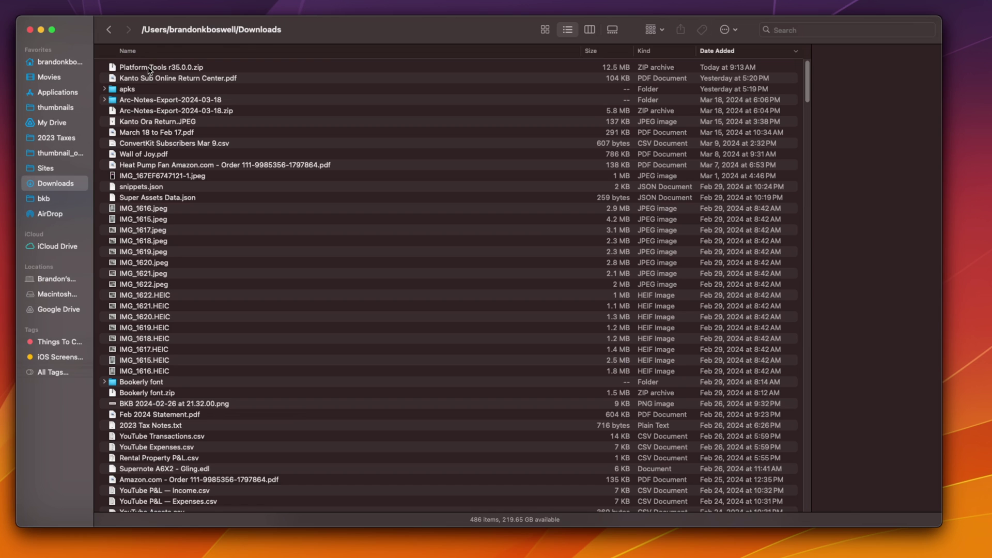
Step: Unzip the Platform Tools archive, open the platform-tools folder and inspect the adb executable
{"action": "double_click", "coordinate": [150, 67]}
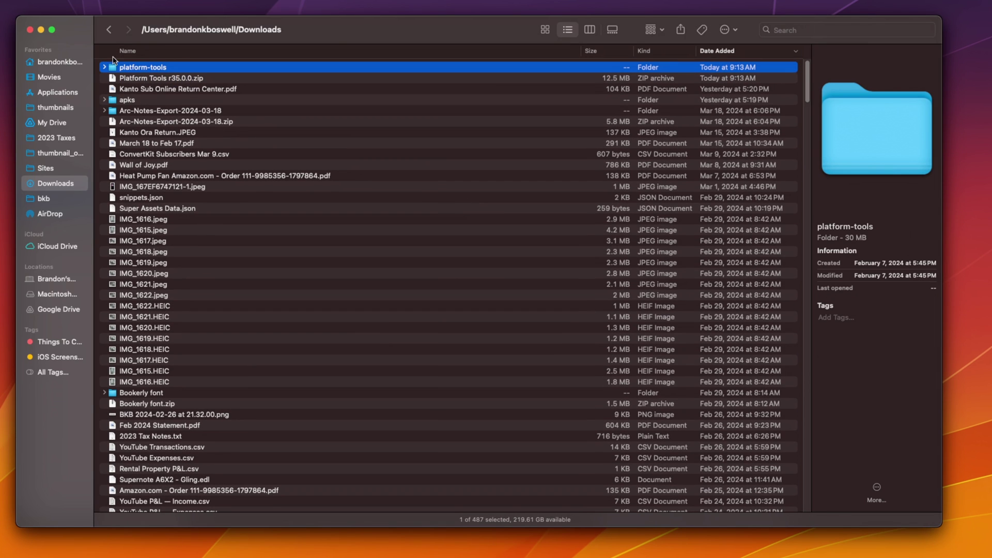
{"action": "double_click", "coordinate": [134, 69]}
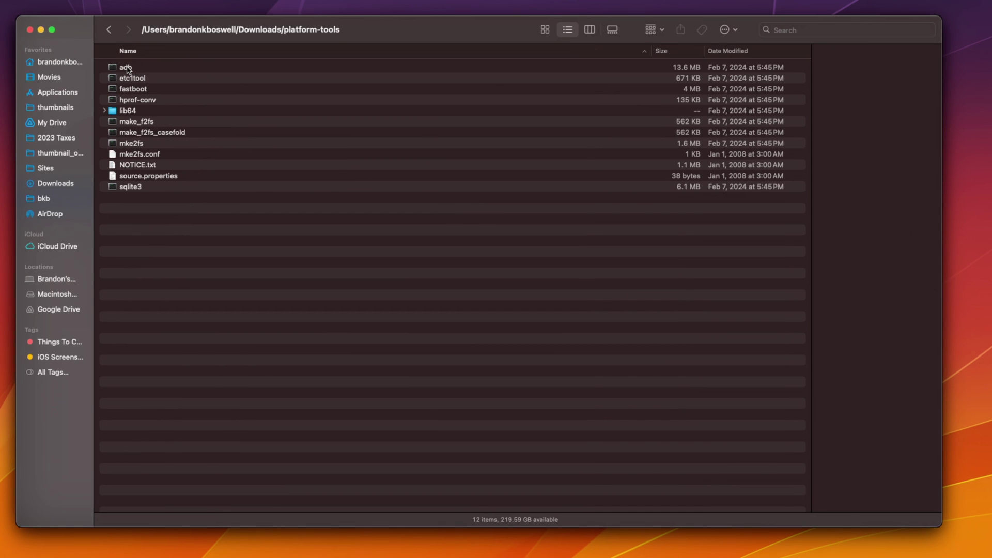
{"action": "left_click", "coordinate": [126, 69]}
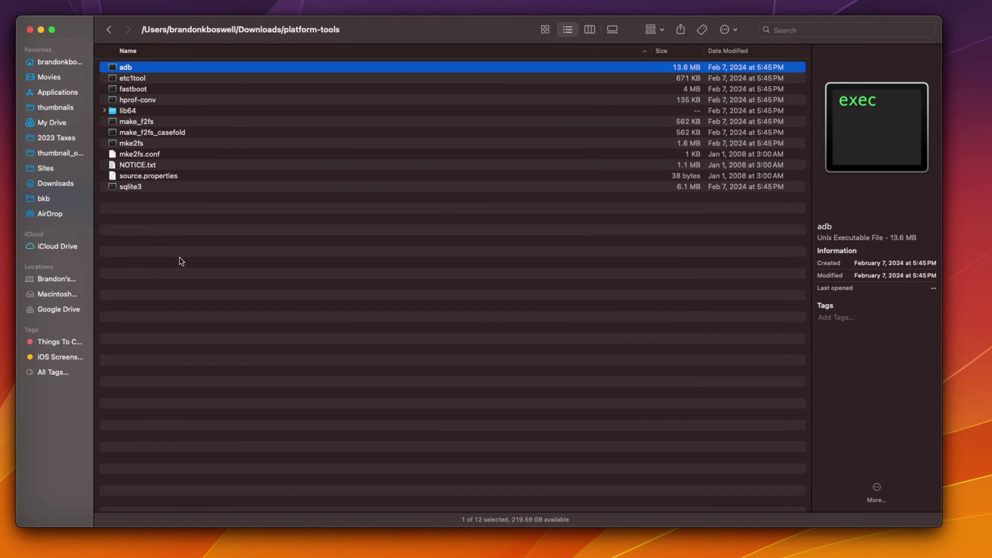
{"action": "left_click", "coordinate": [167, 236]}
{"action": "left_click", "coordinate": [127, 68]}
{"action": "left_click", "coordinate": [224, 231]}
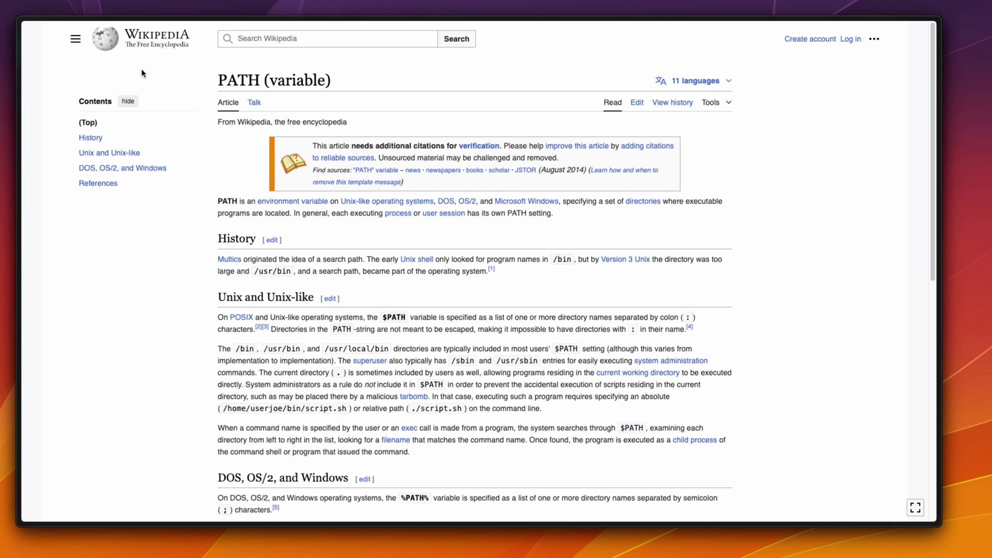
Step: Open Arc's search box and clear the old text for a new query
{"action": "key", "text": "super+t"}
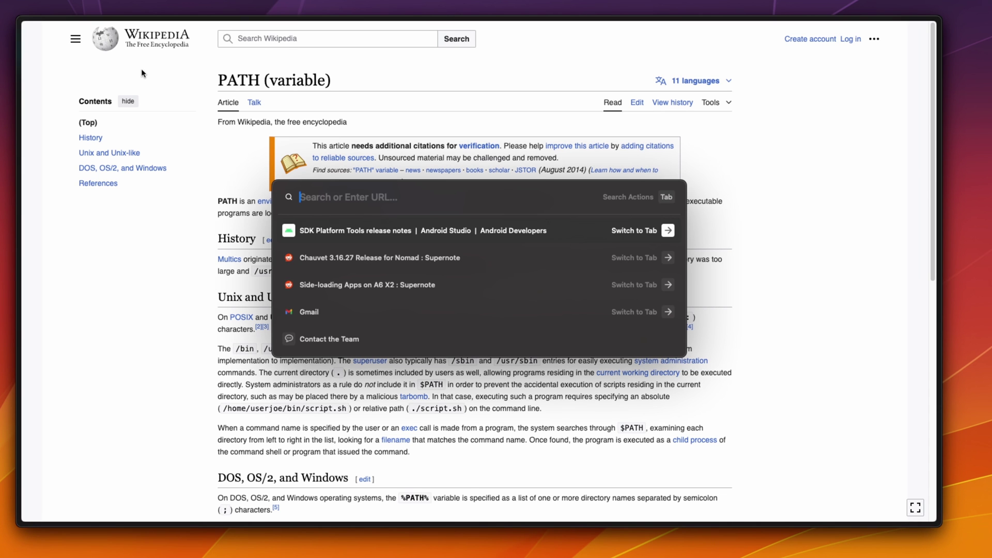
{"action": "type", "text": "adb"}
{"action": "key", "text": "BackSpace"}
{"action": "key", "text": "BackSpace"}
{"action": "key", "text": "BackSpace"}
{"action": "type", "text": "b"}
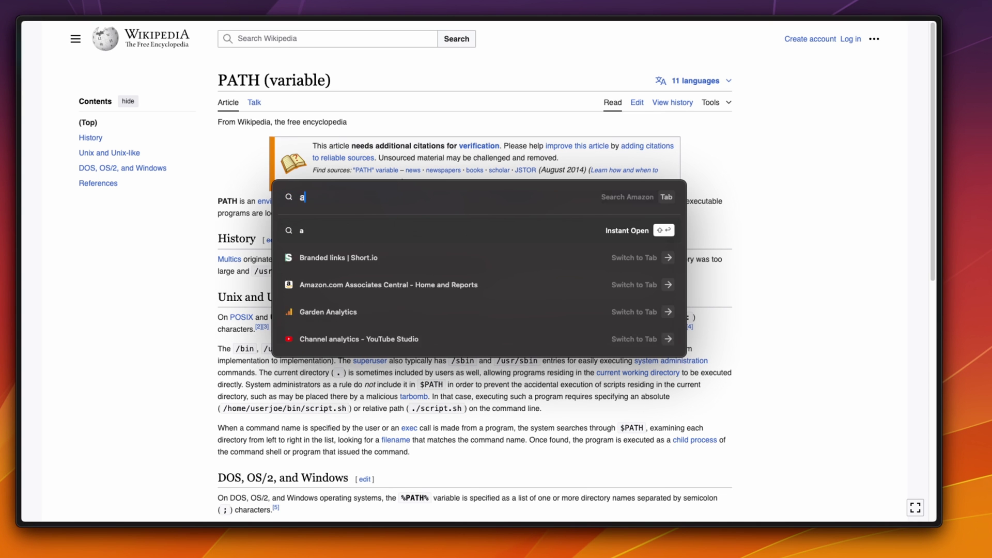
{"action": "type", "text": "h"}
{"action": "key", "text": "BackSpace"}
{"action": "key", "text": "BackSpace"}
{"action": "type", "text": "homebrew adb"}
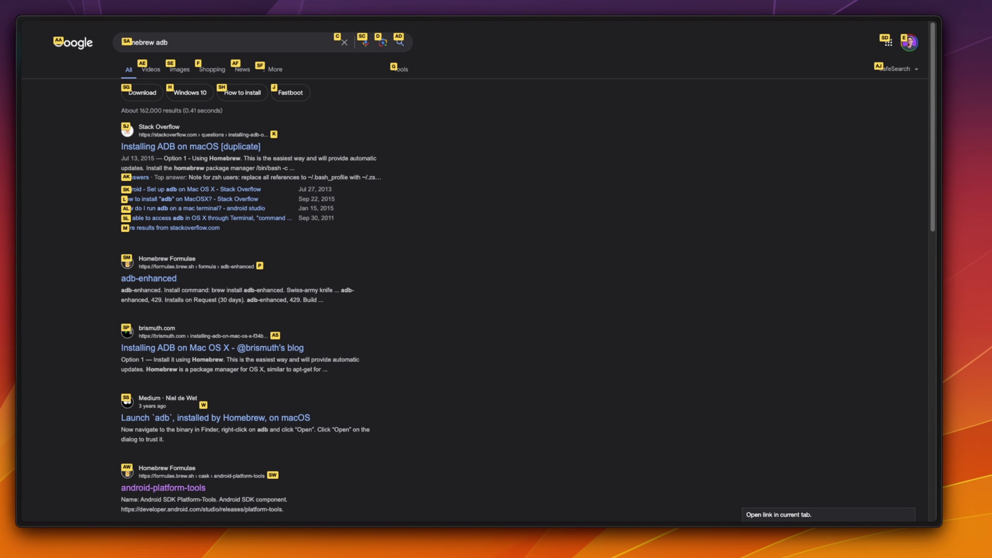
{"action": "type", "text": "k"}
{"action": "scroll", "coordinate": [496, 279], "scroll_direction": "down", "scroll_amount": 5}
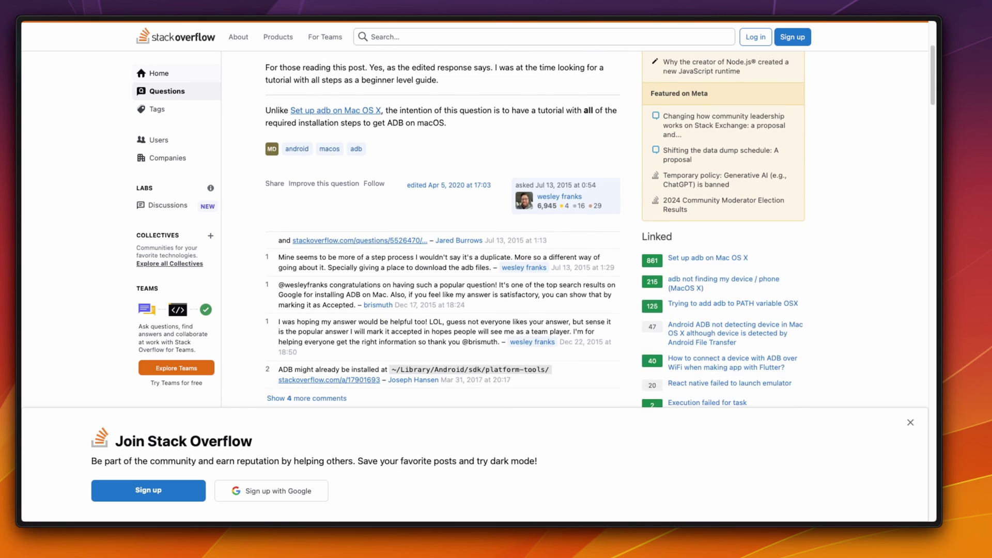
{"action": "scroll", "coordinate": [496, 280], "scroll_direction": "down", "scroll_amount": 5}
{"action": "scroll", "coordinate": [496, 280], "scroll_direction": "down", "scroll_amount": 3}
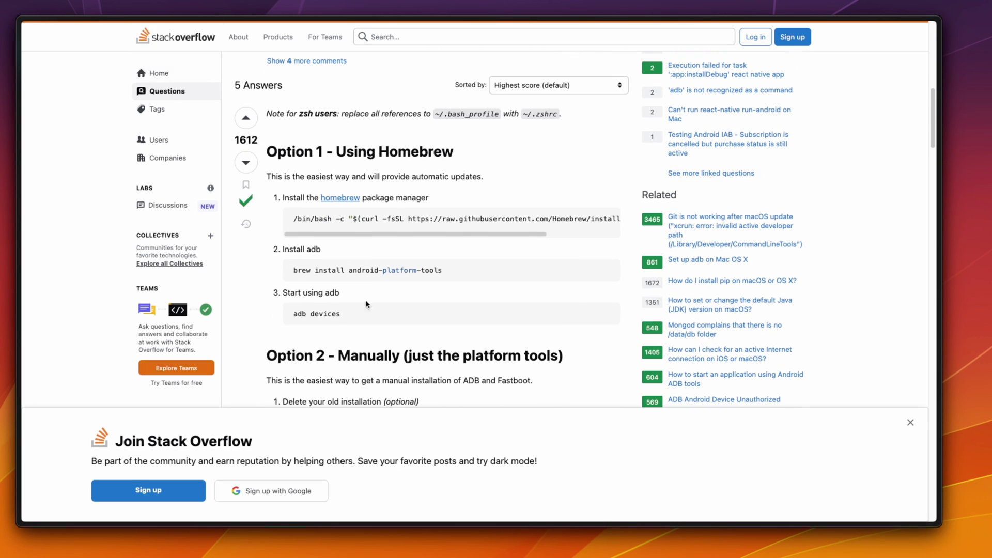
Step: Copy 'brew install android-platform-tools' from the Stack Overflow answer and paste it into Terminal
{"action": "triple_click", "coordinate": [382, 271]}
{"action": "key", "text": "super+c"}
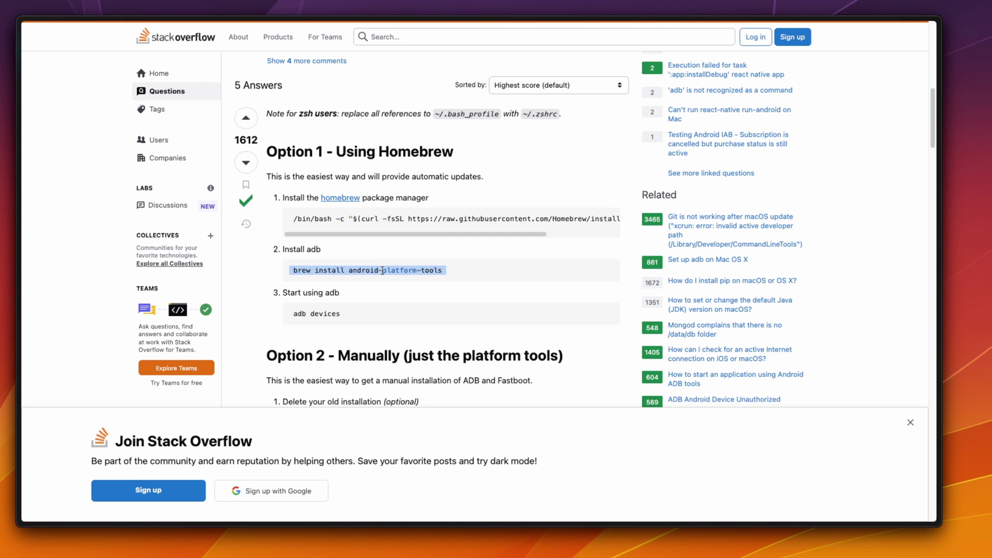
{"action": "key", "text": "super+Tab"}
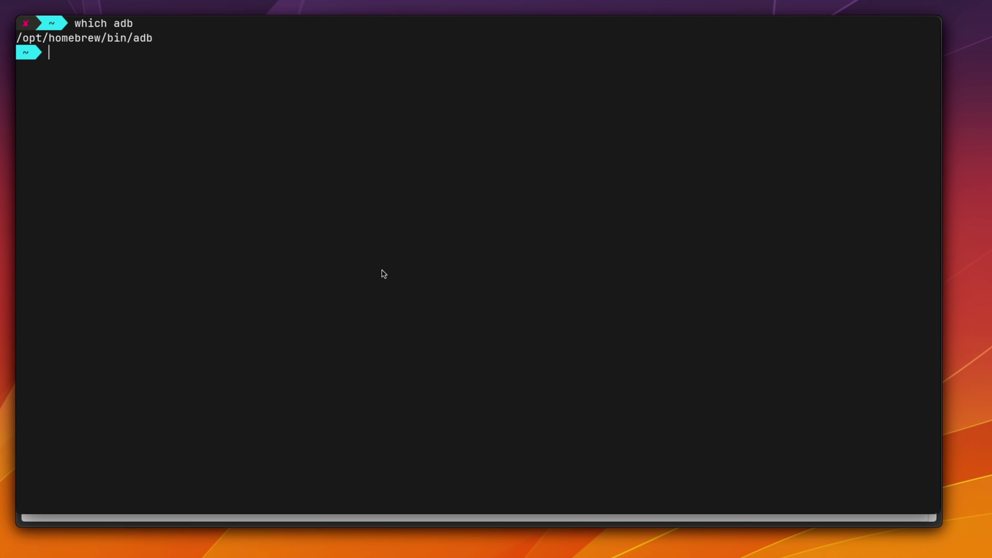
{"action": "key", "text": "super+v"}
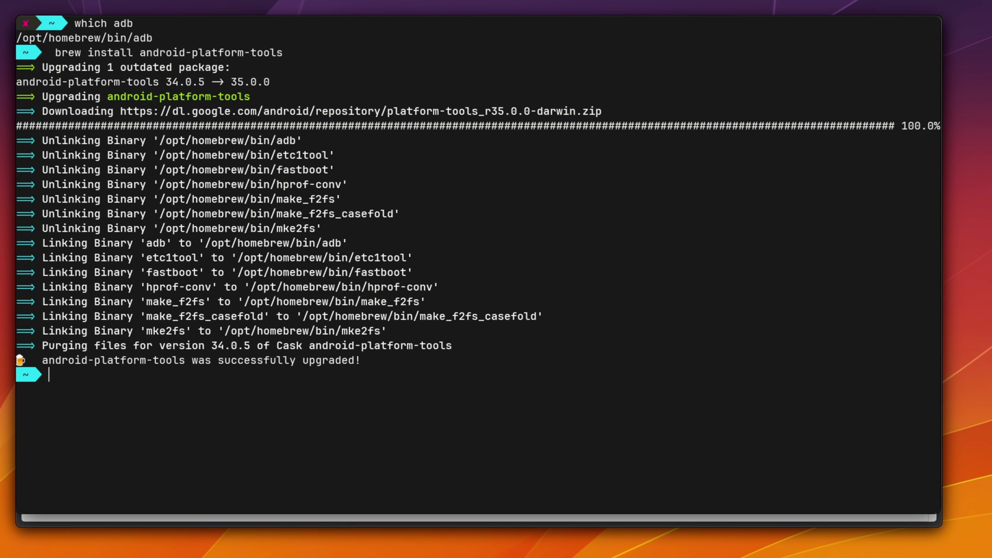
{"action": "type", "text": "b"}
Step: Run 'which adb' and 'adb devices', and select the listed Supernote device line
{"action": "key", "text": "Return"}
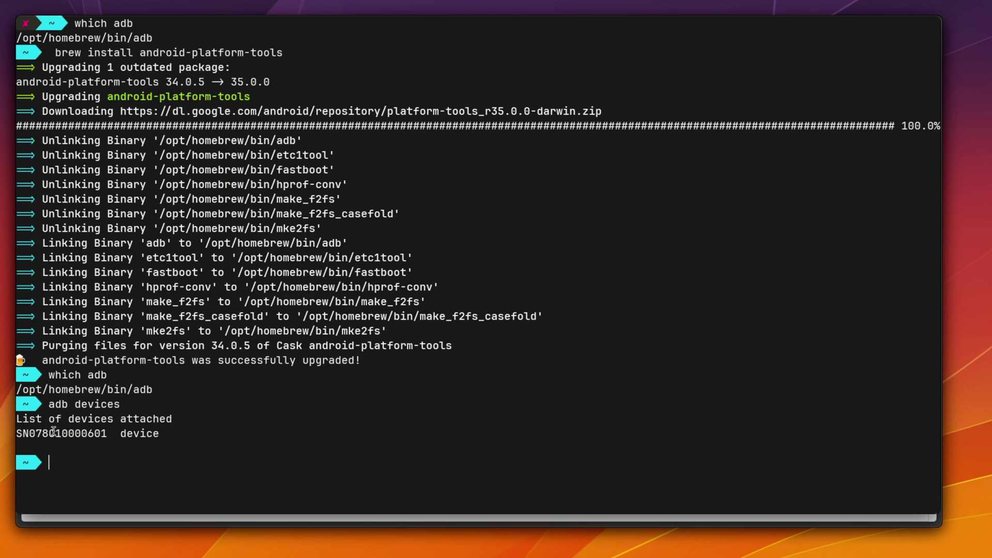
{"action": "triple_click", "coordinate": [53, 436]}
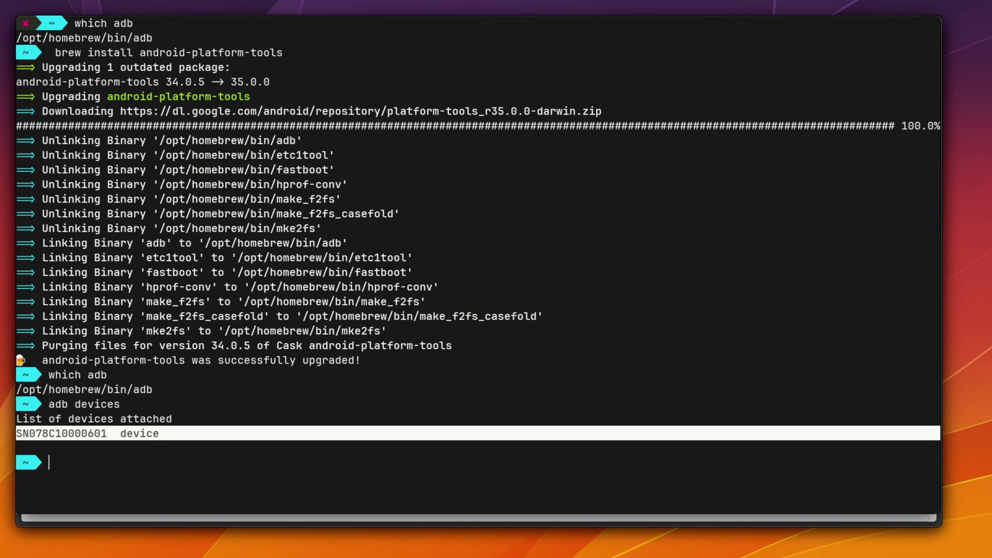
Step: Load the Reader APK short link in a new Arc tab and download 234.apk from Google Drive
{"action": "key", "text": "super+Tab"}
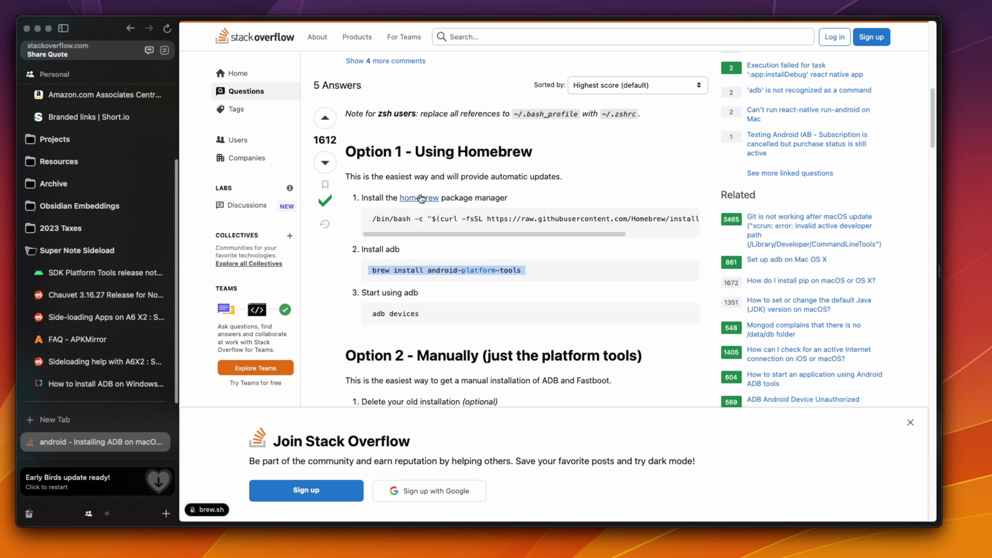
{"action": "key", "text": "super+t"}
{"action": "type", "text": "https://link.brandonkboswell.com/readwise-reader-apk"}
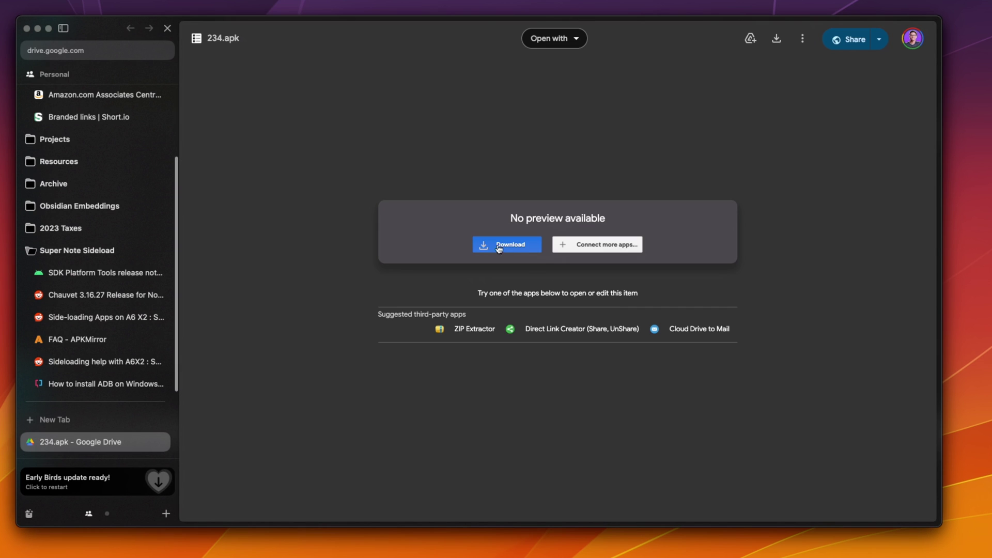
{"action": "left_click", "coordinate": [511, 245]}
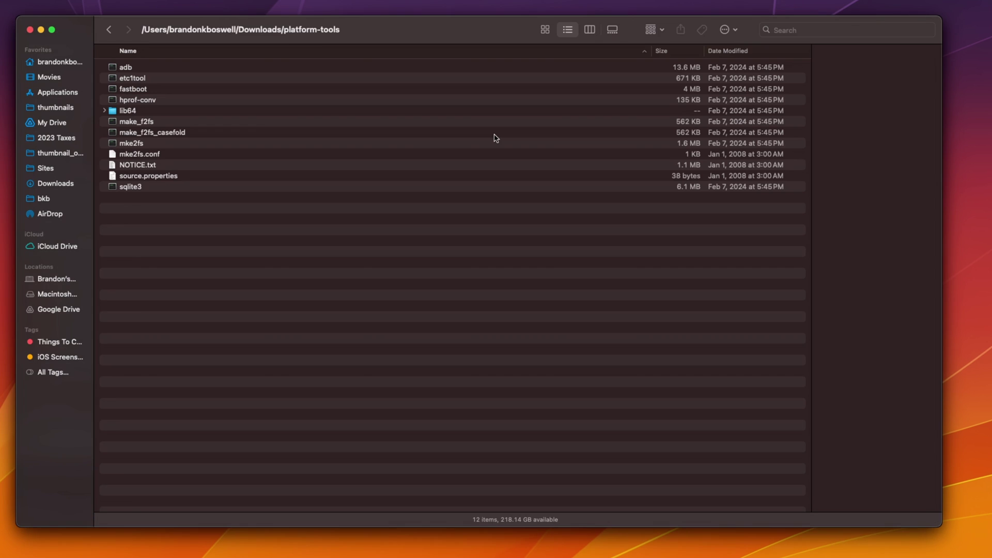
Step: Go back to Downloads, open the apks folder and select reader-234.apk
{"action": "left_click", "coordinate": [109, 30]}
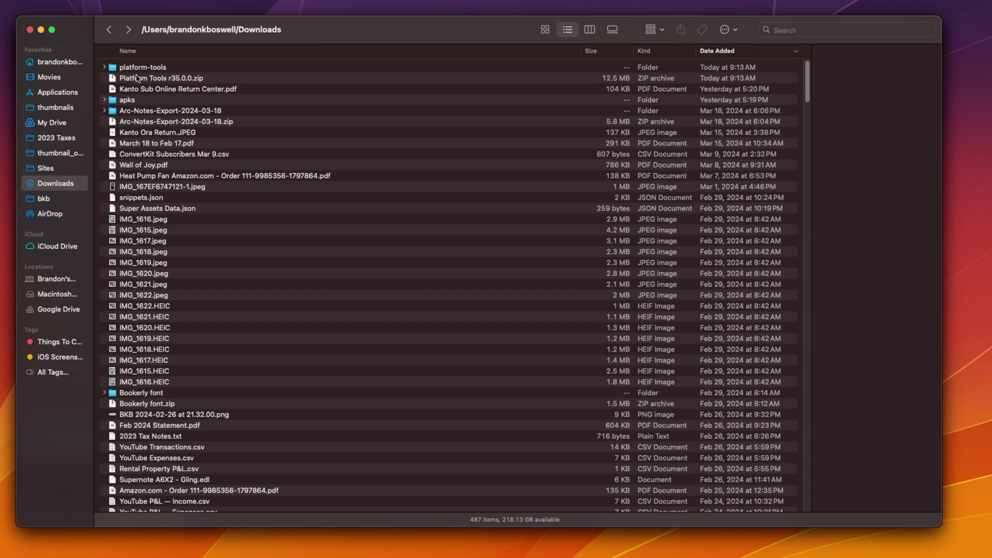
{"action": "double_click", "coordinate": [129, 100]}
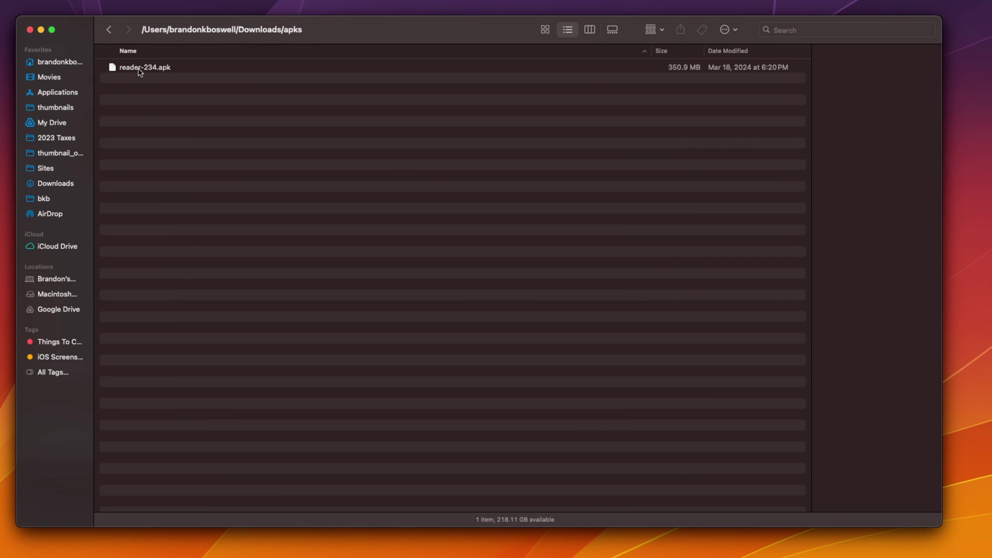
{"action": "left_click", "coordinate": [141, 72]}
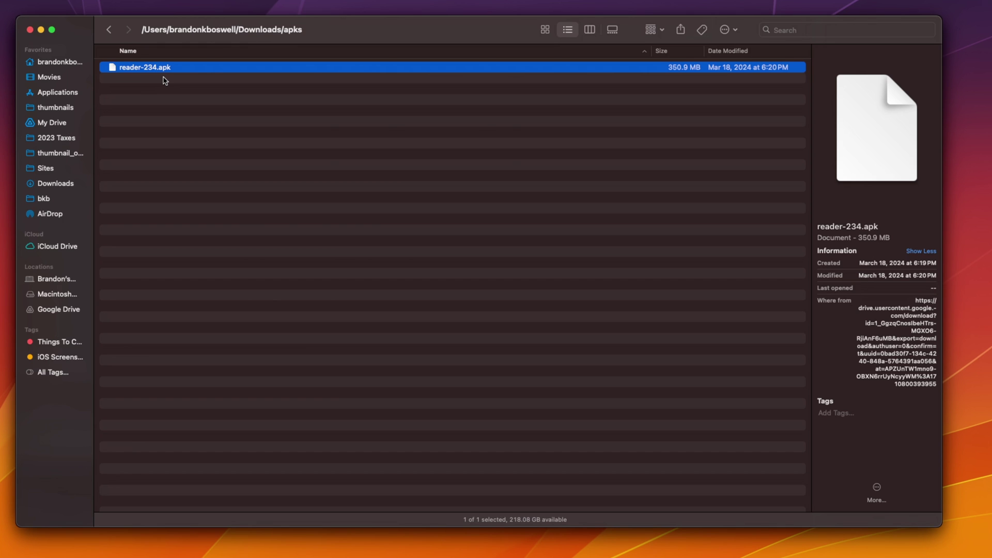
{"action": "key", "text": "super+Tab"}
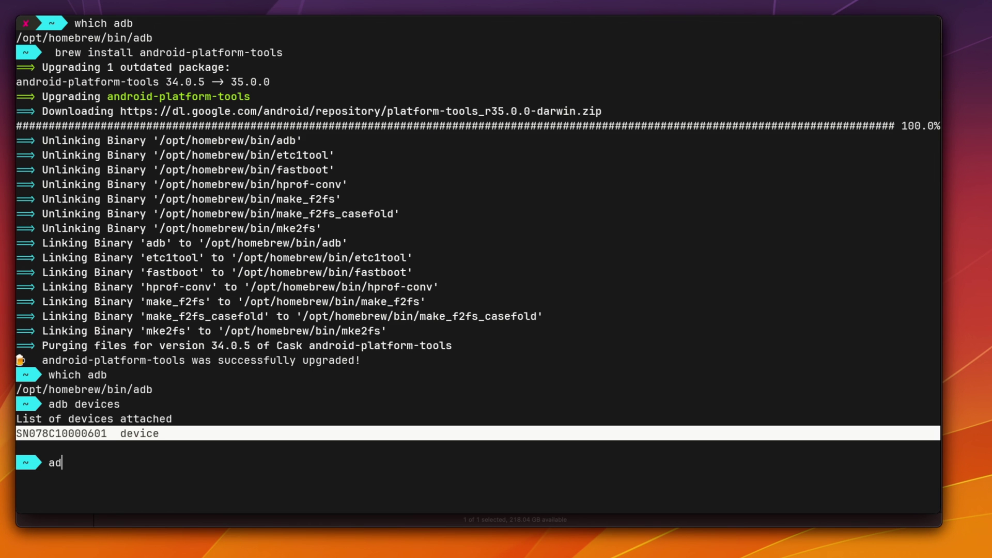
{"action": "type", "text": "l"}
Step: Run 'adb install' with the reader-234.apk path to install it on the Supernote
{"action": "type", "text": "/Users/brandonkboswell/Downloads/apks"}
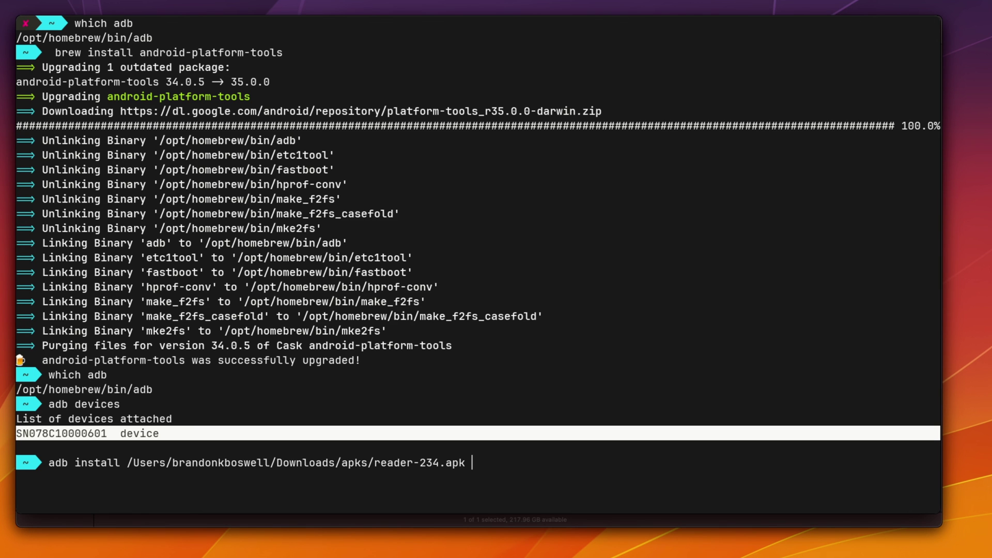
{"action": "key", "text": "Return"}
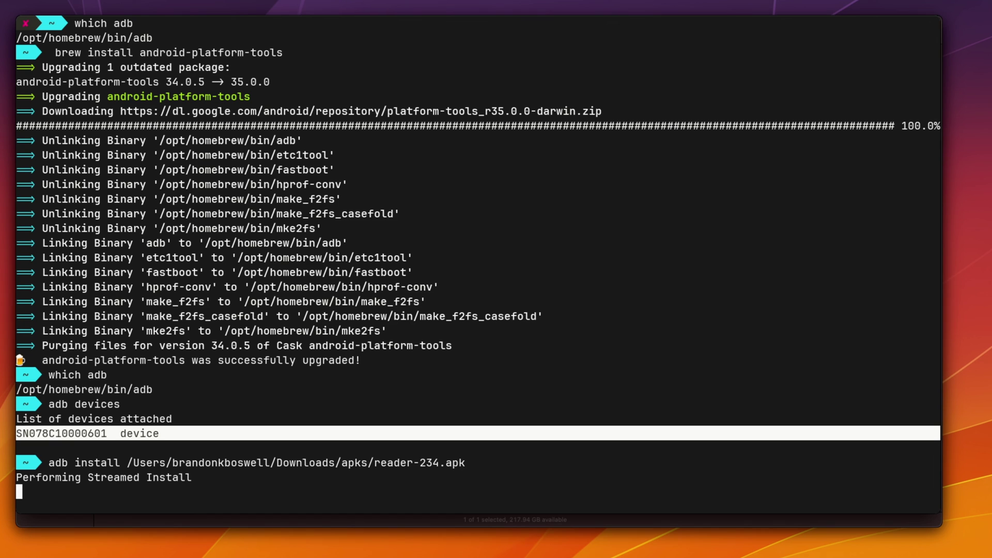